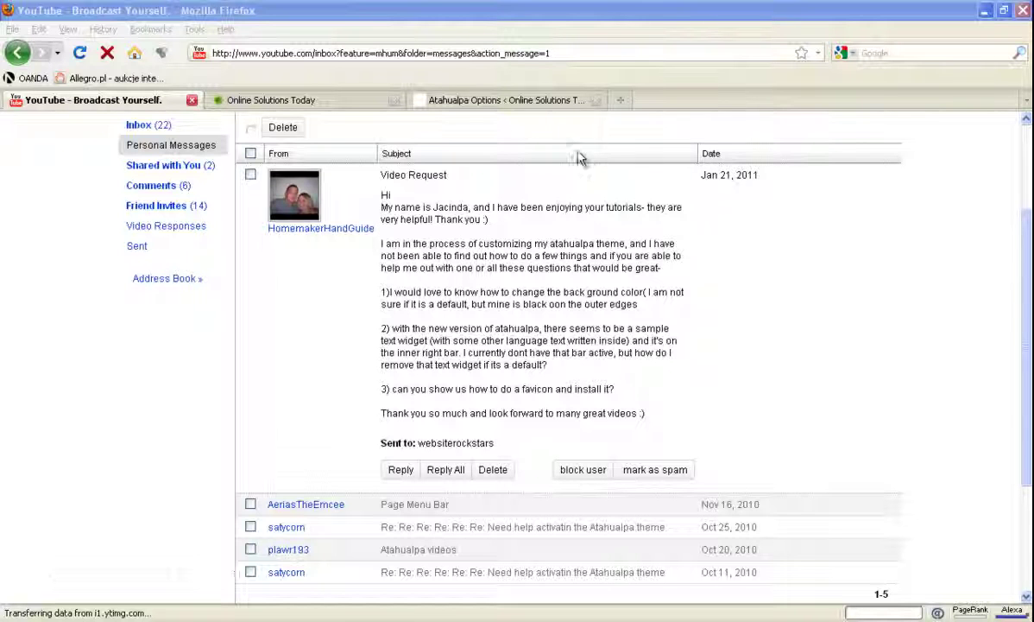
- Check the Online Solutions Today homepage, then return to the top of the Atahualpa layout options
{"action": "left_click", "coordinate": [500, 102]}
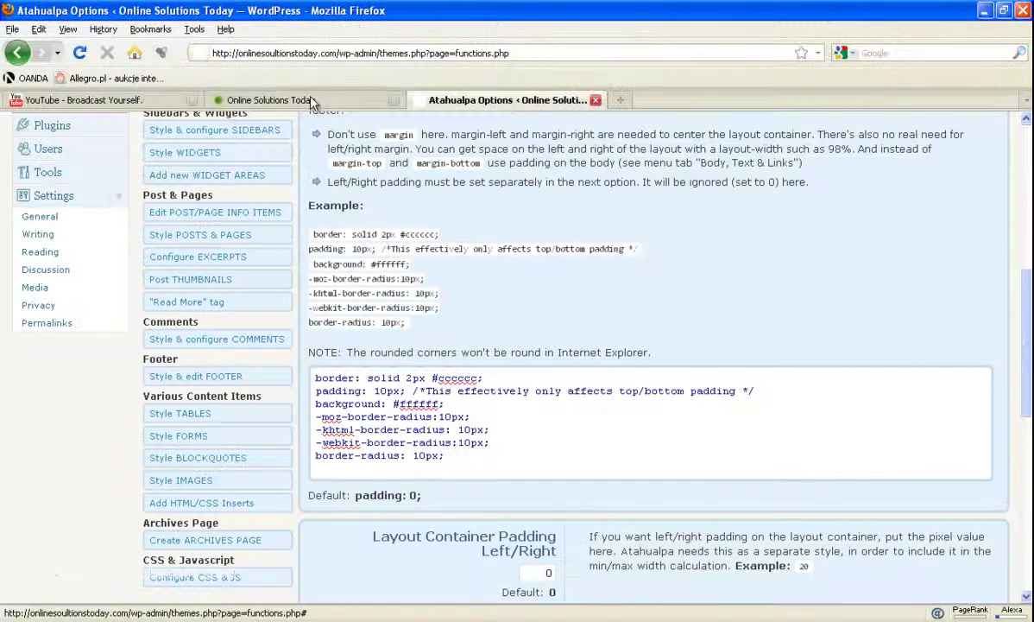
{"action": "left_click", "coordinate": [300, 102]}
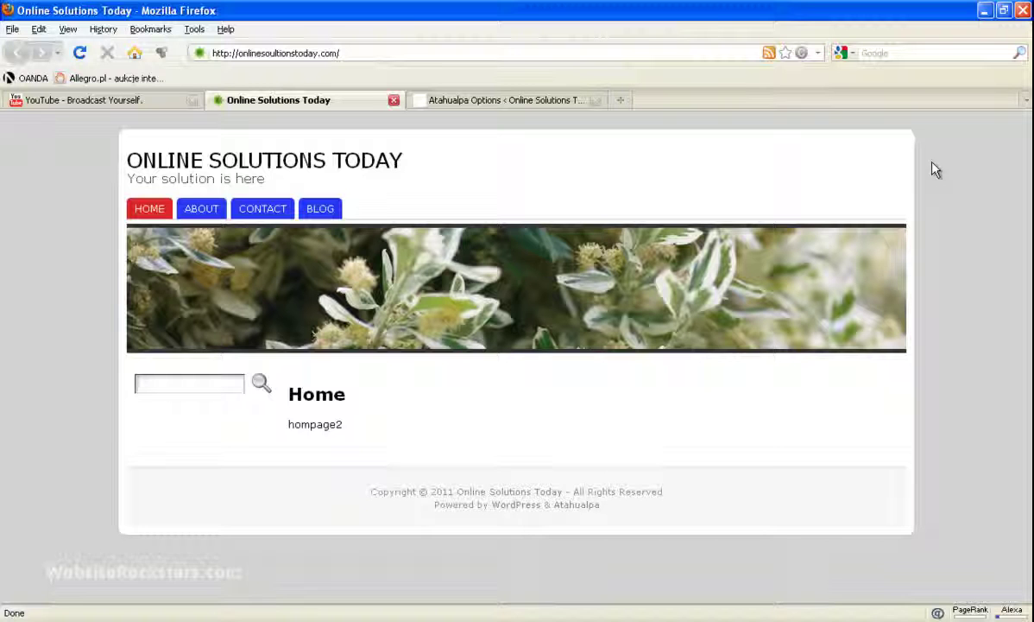
{"action": "left_click", "coordinate": [514, 102]}
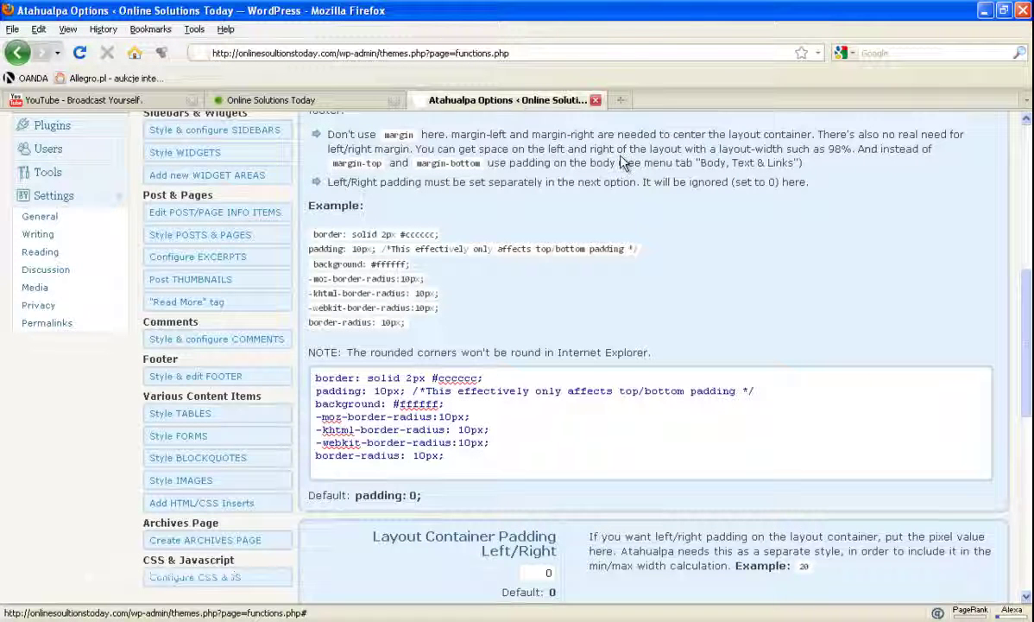
{"action": "scroll", "coordinate": [1028, 167], "scroll_direction": "up", "scroll_amount": 15}
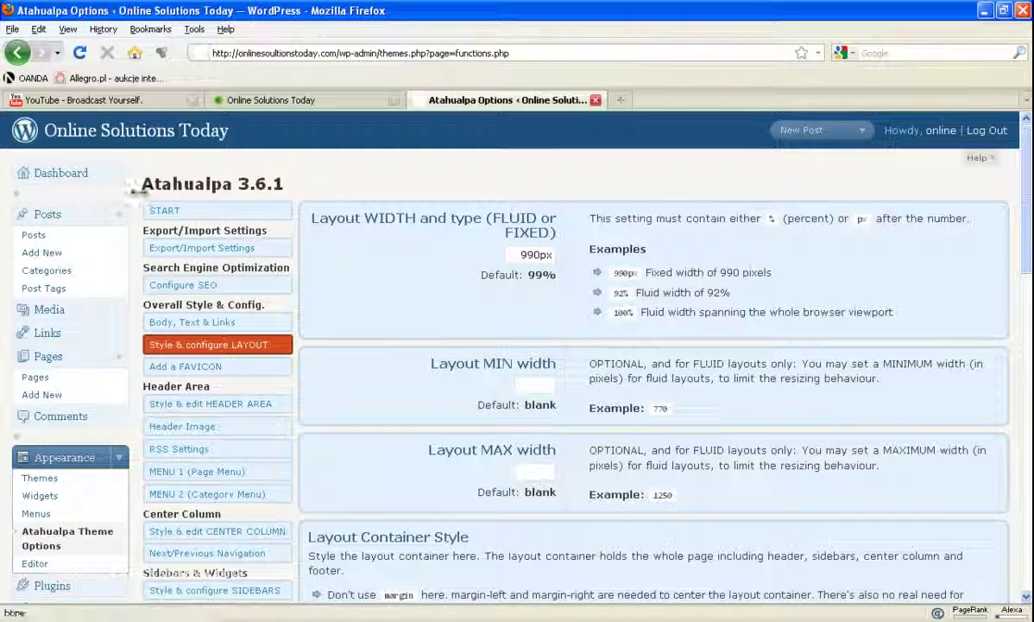
- Scroll the Style & configure LAYOUT page down to the Layout Container Style CSS box
{"action": "left_click", "coordinate": [62, 185]}
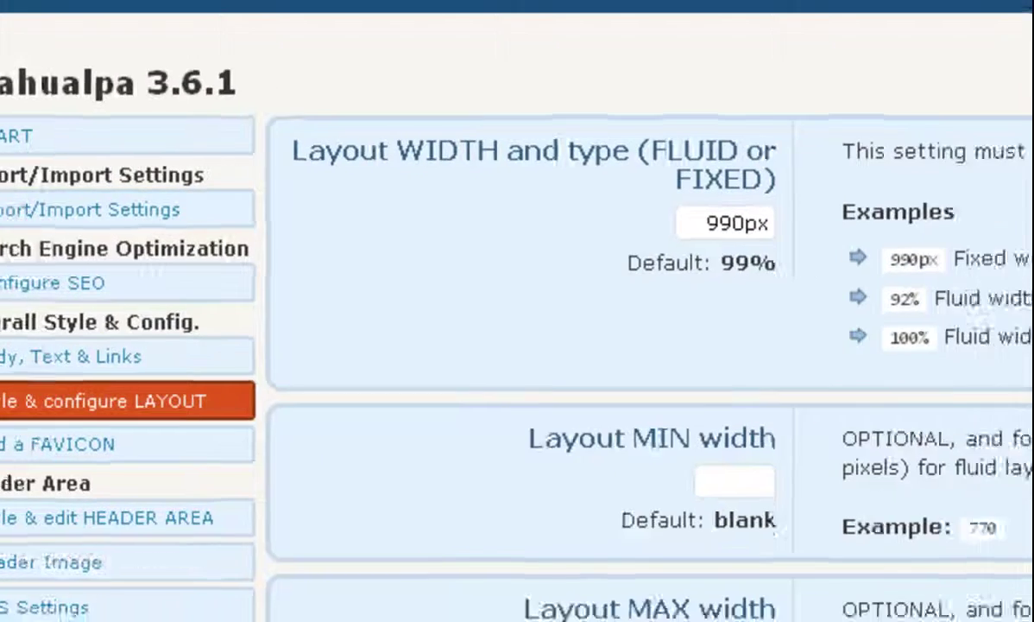
{"action": "scroll", "coordinate": [484, 311], "scroll_direction": "down", "scroll_amount": 5}
{"action": "scroll", "coordinate": [483, 311], "scroll_direction": "down", "scroll_amount": 3}
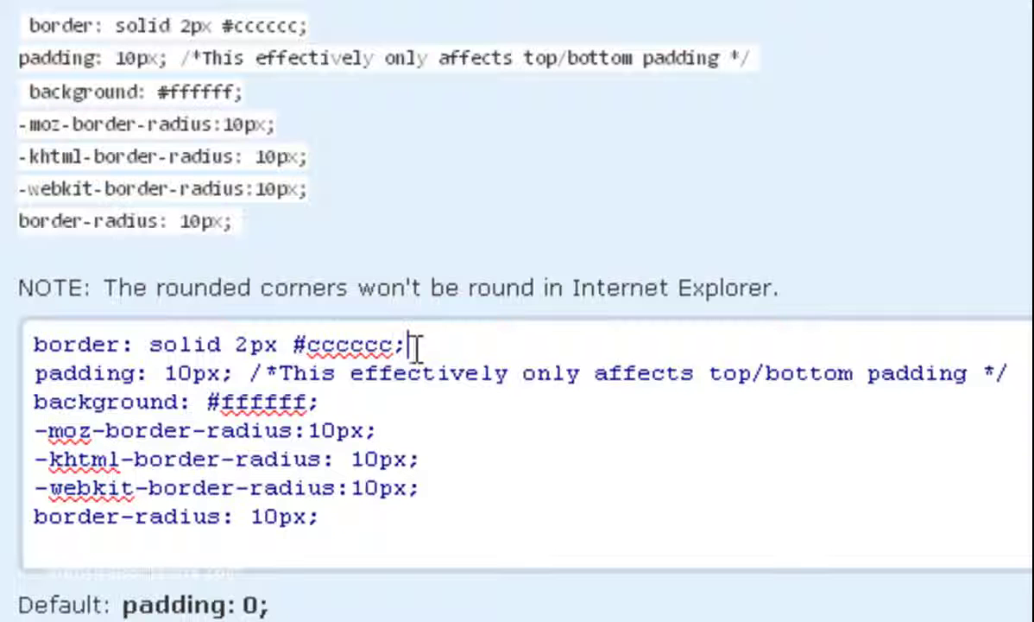
- Delete the border, padding and border-radius lines, leaving only 'background: #ffffff;'
{"action": "left_click_drag", "start_coordinate": [404, 343], "coordinate": [278, 344]}
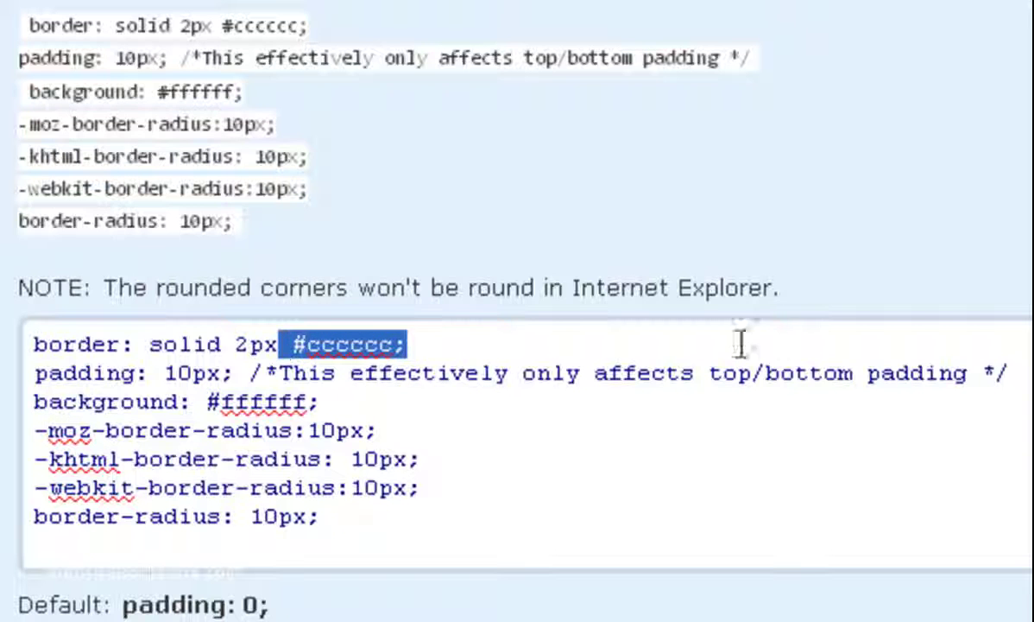
{"action": "left_click_drag", "start_coordinate": [1015, 373], "coordinate": [2, 321]}
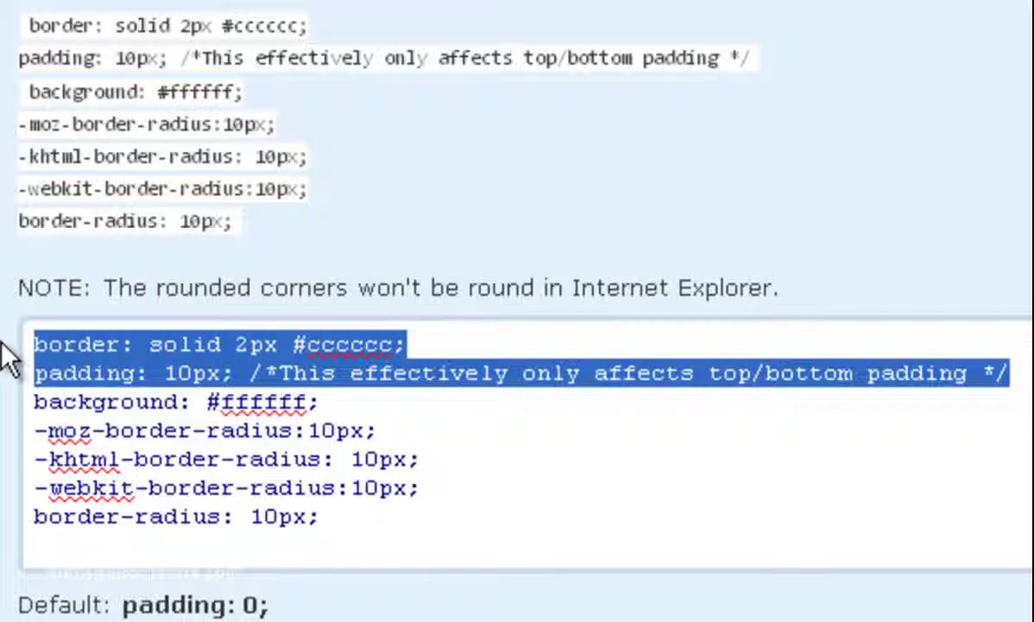
{"action": "key", "text": "Delete"}
{"action": "key", "text": "Delete"}
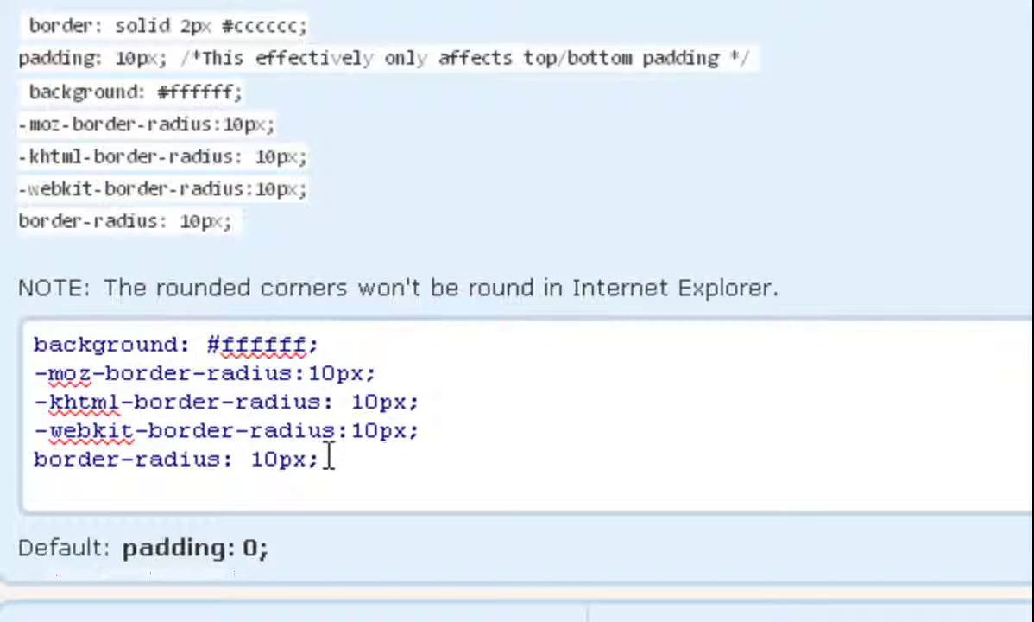
{"action": "left_click_drag", "start_coordinate": [326, 457], "coordinate": [5, 367]}
{"action": "key", "text": "Delete"}
{"action": "key", "text": "BackSpace"}
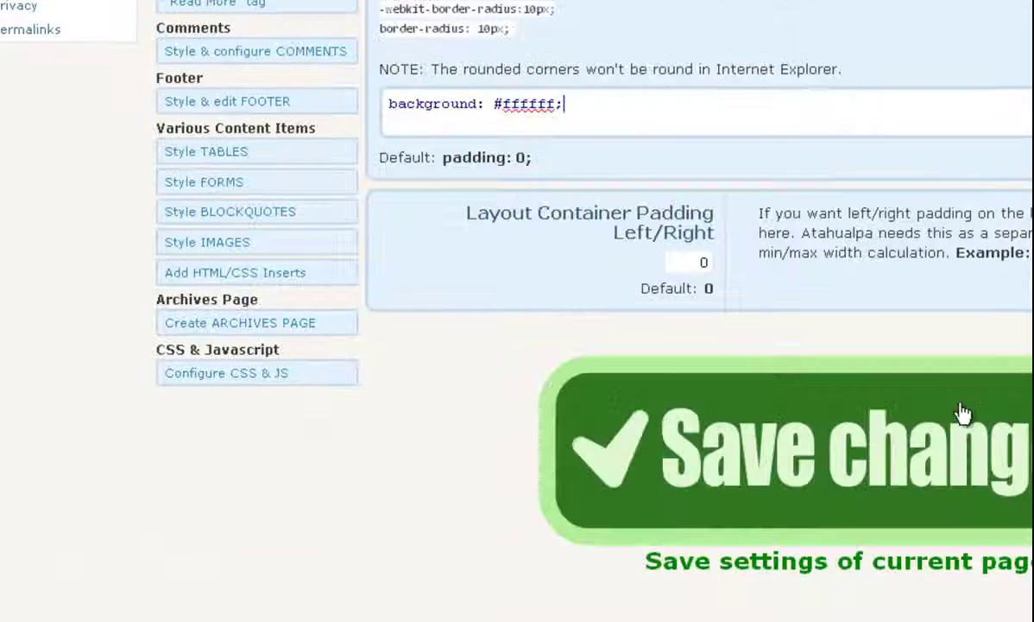
- Save the trimmed container style and reload the Online Solutions Today homepage
{"action": "left_click", "coordinate": [964, 413]}
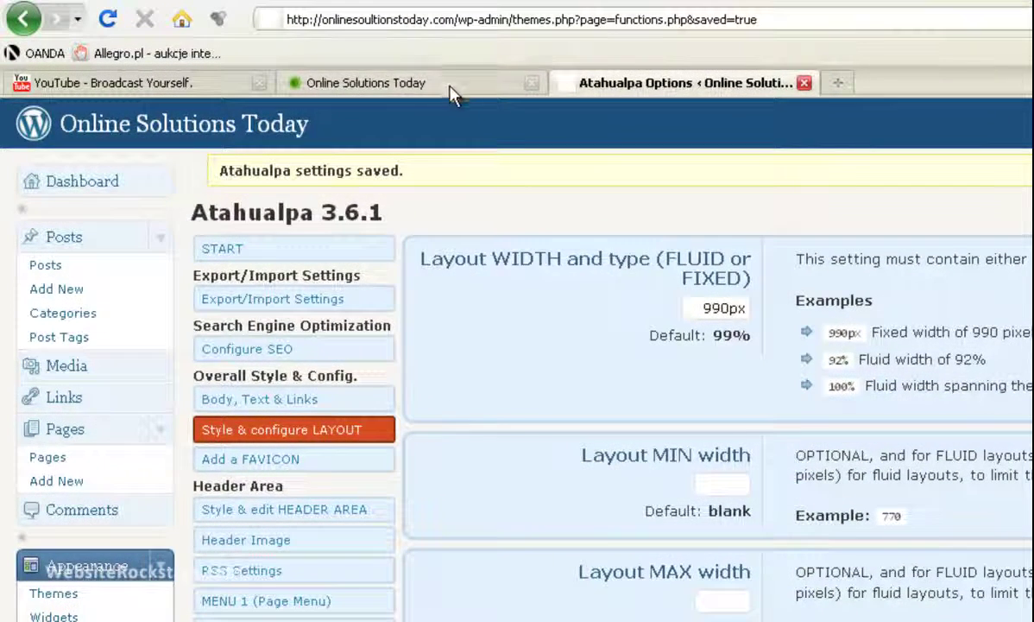
{"action": "left_click", "coordinate": [449, 86]}
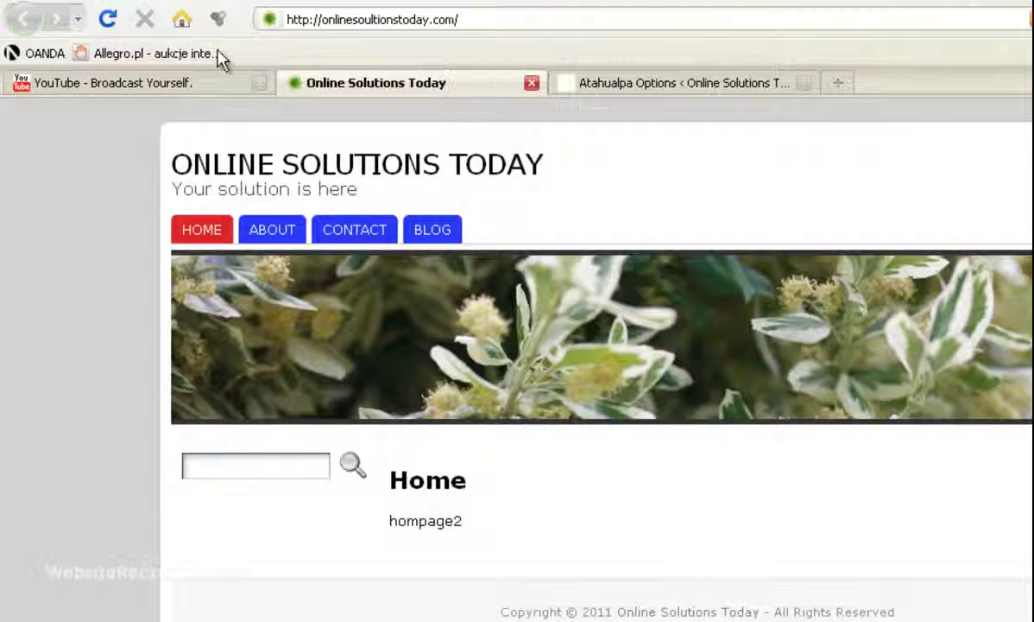
{"action": "left_click", "coordinate": [120, 22]}
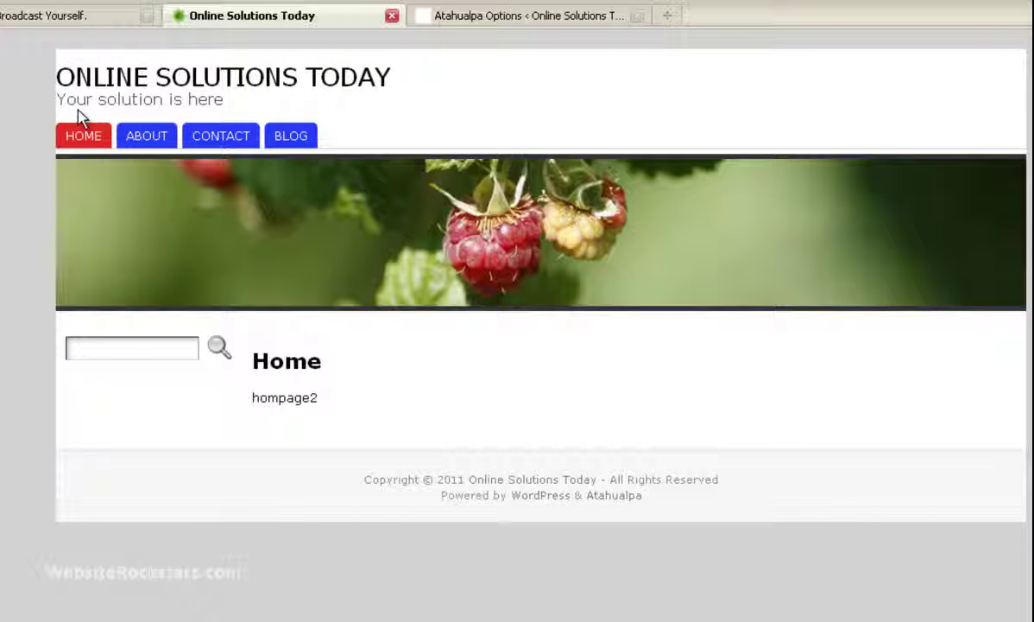
- Copy the example 10px top/bottom padding line from the Atahualpa layout options
{"action": "left_click", "coordinate": [517, 13]}
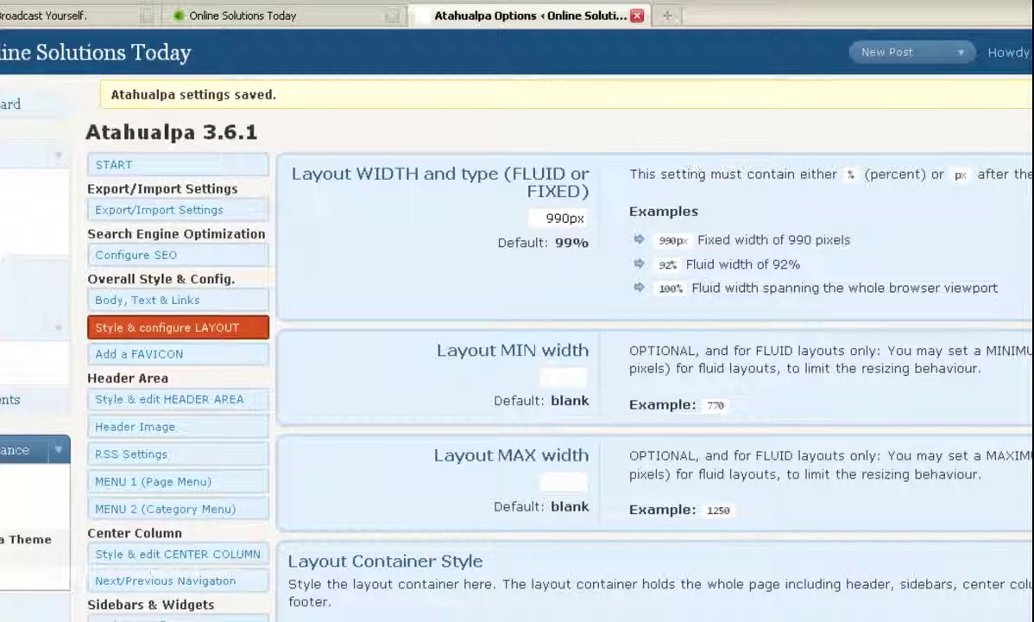
{"action": "scroll", "coordinate": [604, 345], "scroll_direction": "down", "scroll_amount": 8}
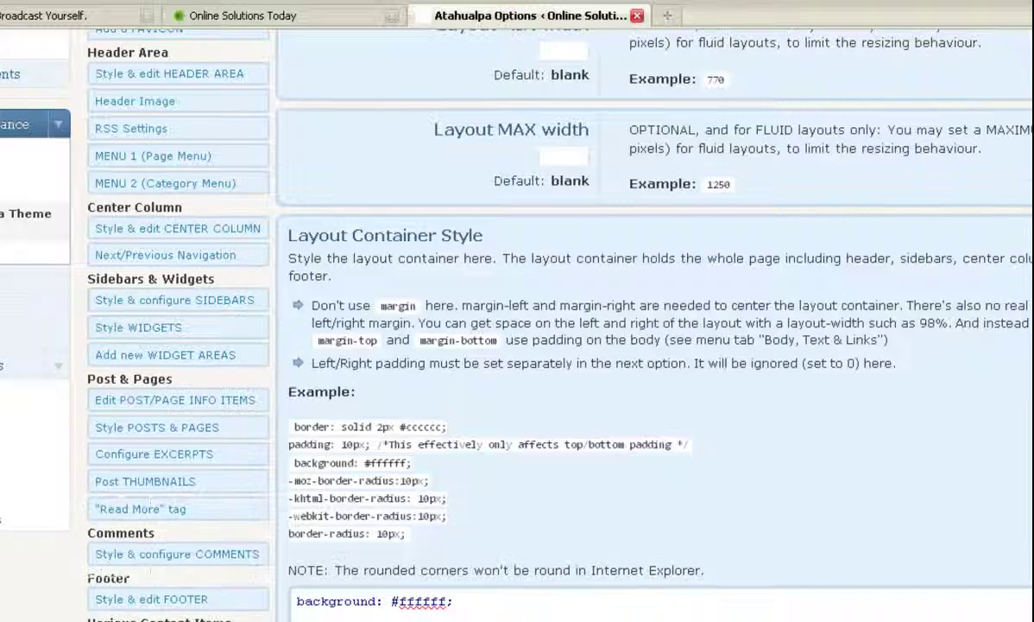
{"action": "scroll", "coordinate": [604, 345], "scroll_direction": "down", "scroll_amount": 1}
{"action": "scroll", "coordinate": [662, 302], "scroll_direction": "down", "scroll_amount": 1}
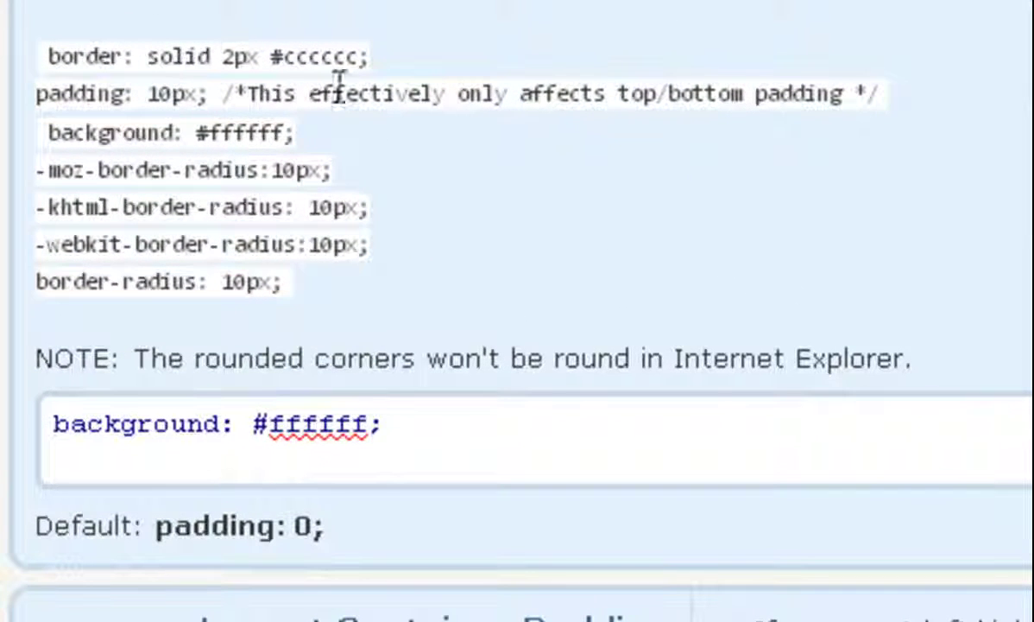
{"action": "left_click_drag", "start_coordinate": [879, 95], "coordinate": [17, 110]}
{"action": "key", "text": "ctrl+c"}
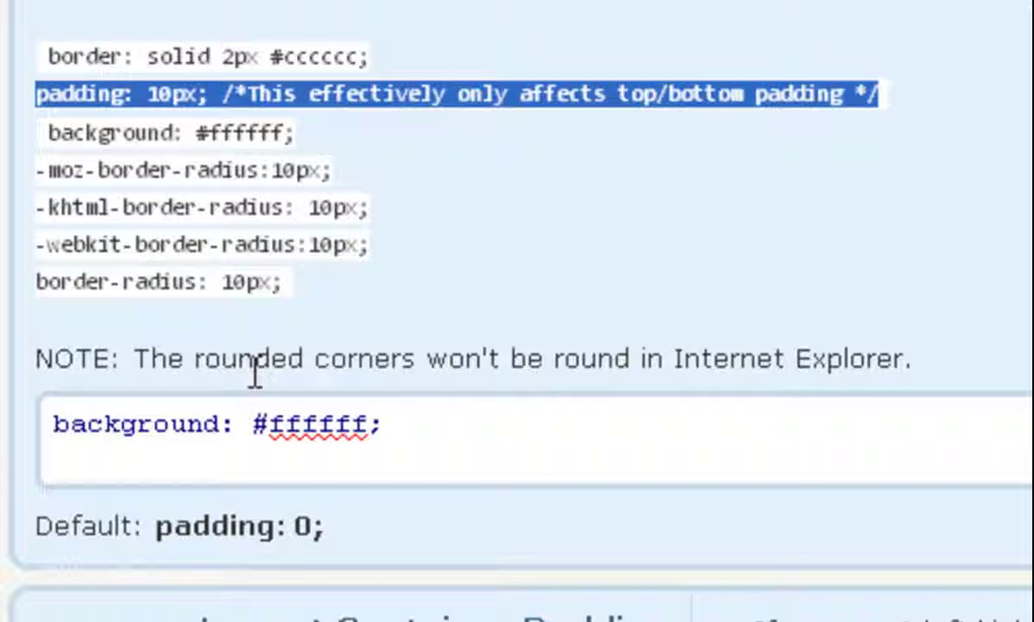
- Paste the padding rule on a new line after the background rule and reload the homepage
{"action": "left_click", "coordinate": [466, 409]}
{"action": "key", "text": "Return"}
{"action": "key", "text": "ctrl+v"}
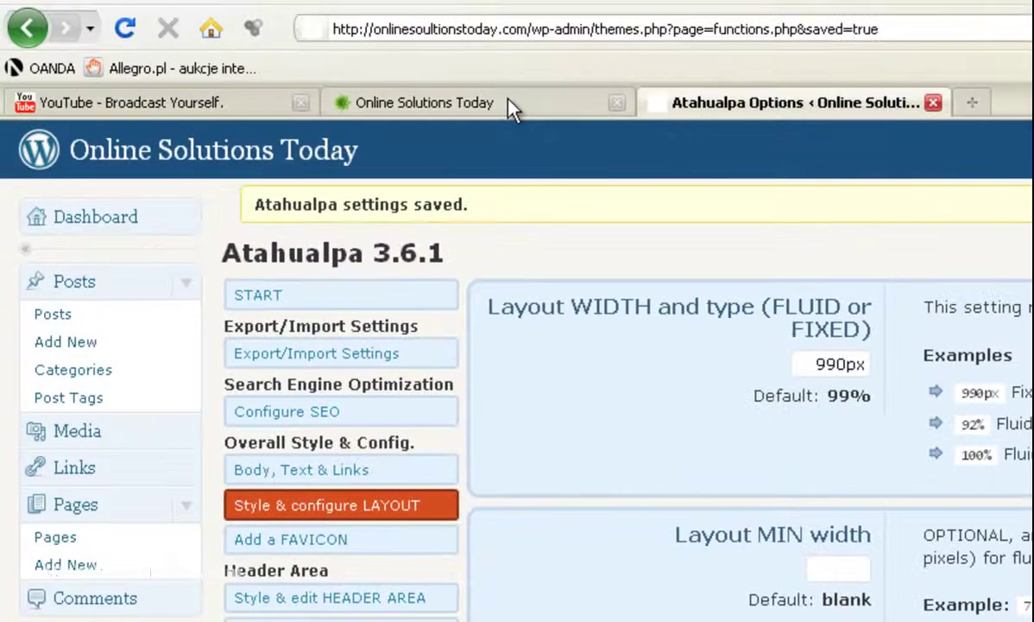
{"action": "left_click", "coordinate": [505, 101]}
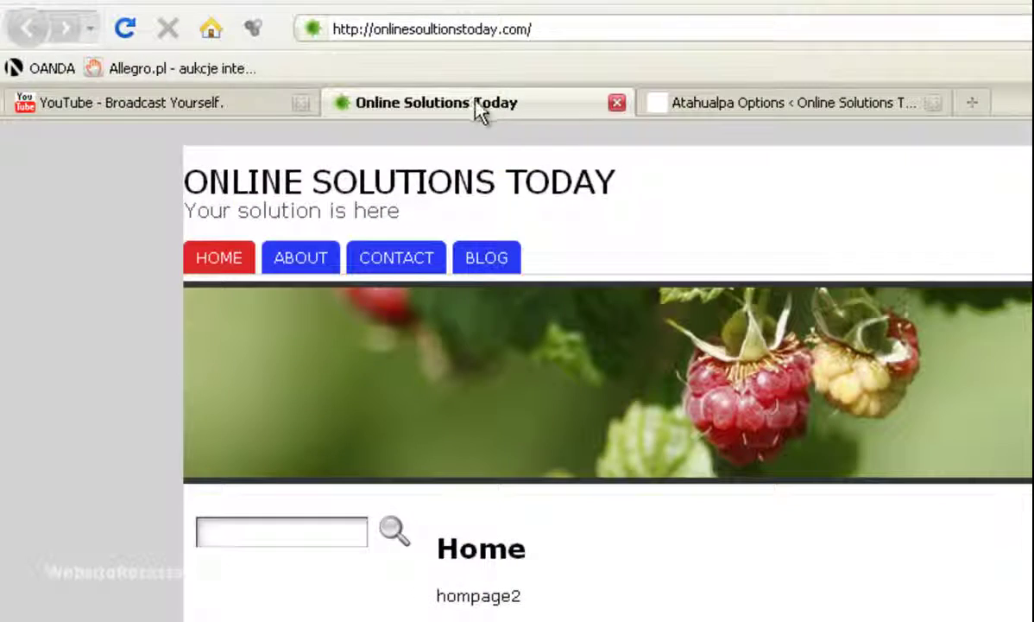
{"action": "left_click", "coordinate": [125, 29]}
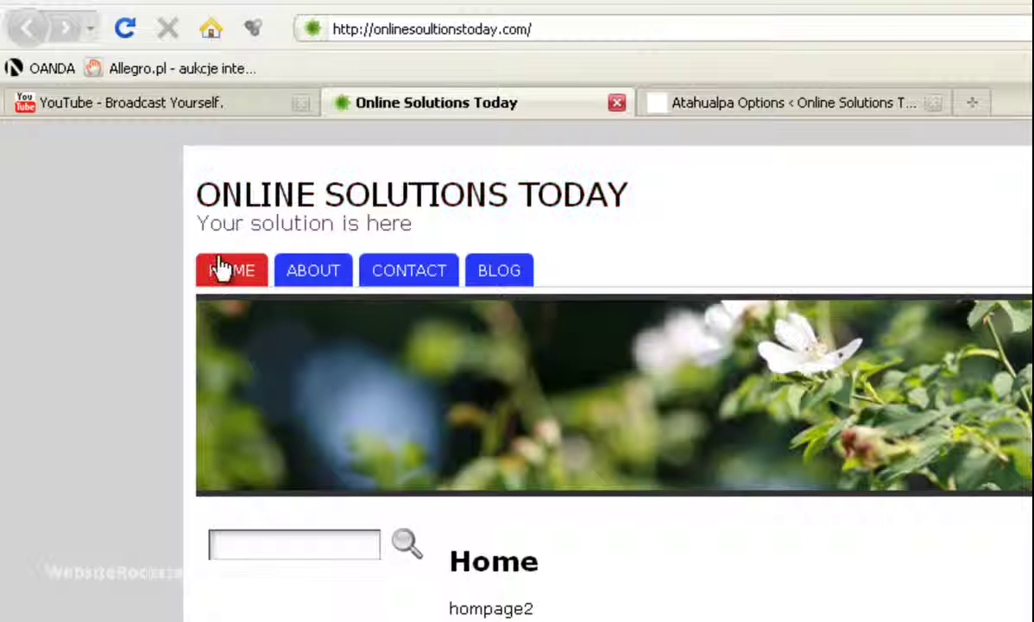
- Change the container padding from 10px to 15px, save, and reload the live site
{"action": "left_click", "coordinate": [757, 109]}
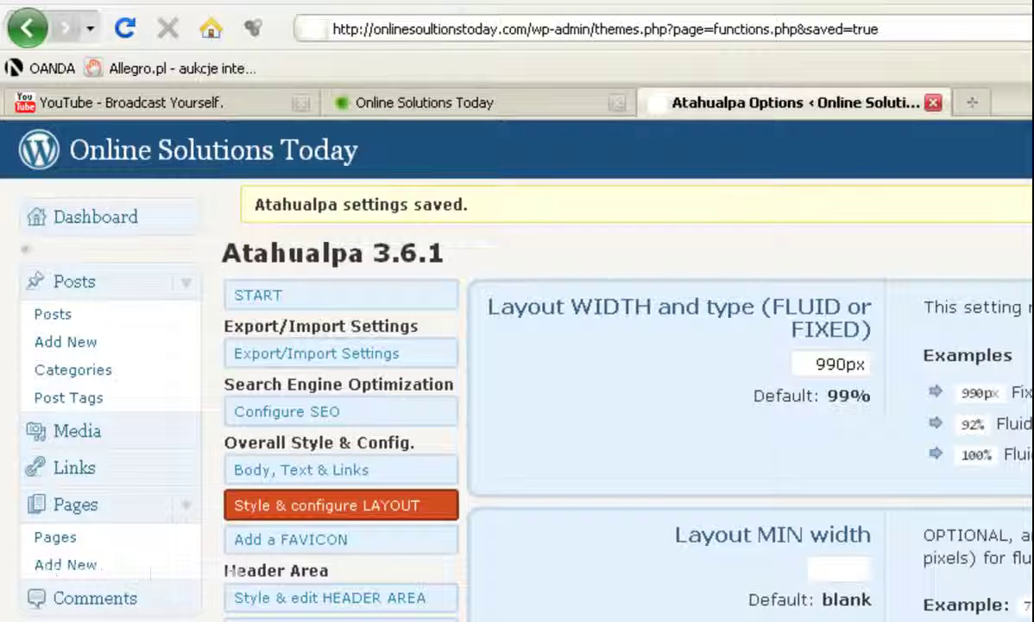
{"action": "scroll", "coordinate": [518, 363], "scroll_direction": "down", "scroll_amount": 8}
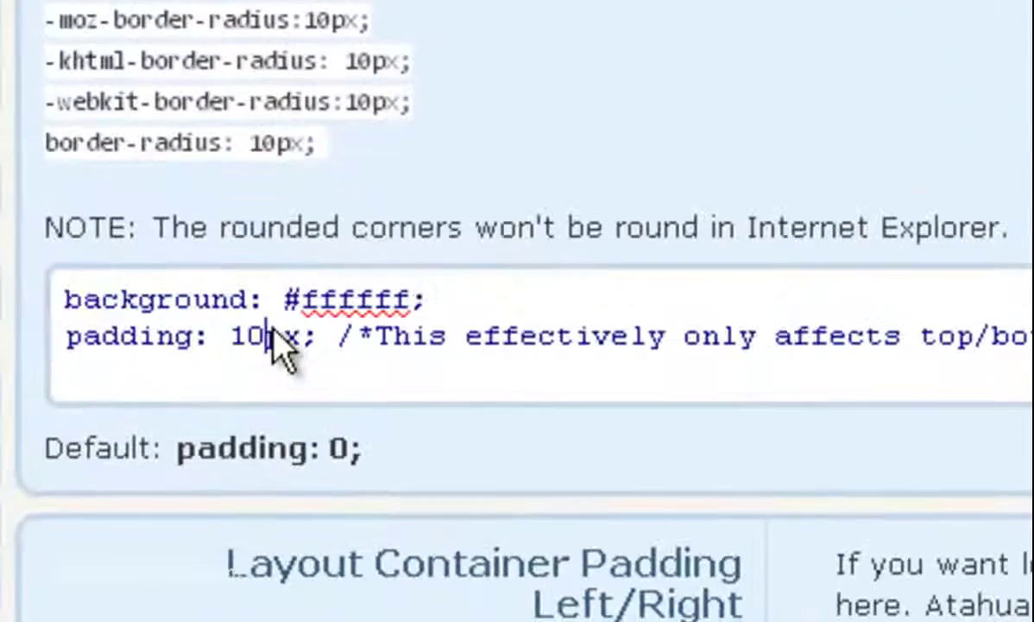
{"action": "left_click", "coordinate": [608, 592]}
{"action": "key", "text": "BackSpace"}
{"action": "type", "text": "5"}
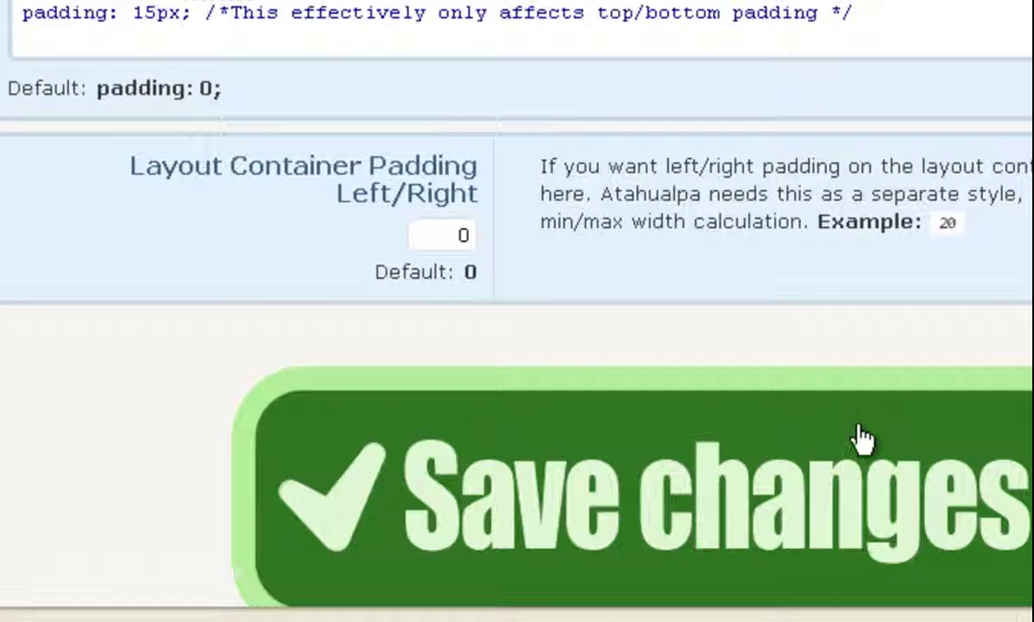
{"action": "left_click", "coordinate": [863, 437]}
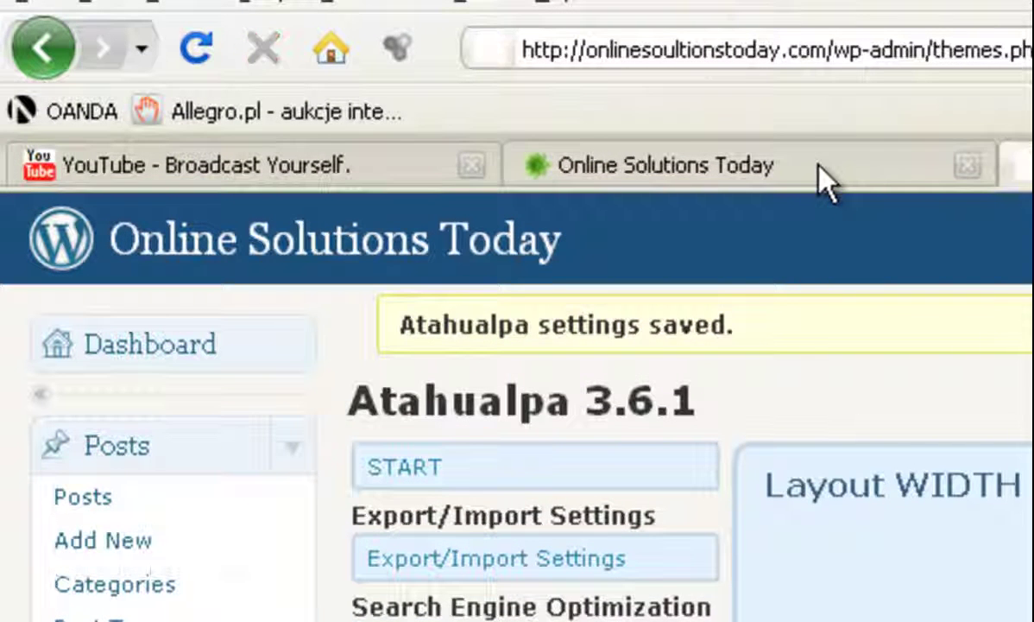
{"action": "left_click", "coordinate": [818, 167]}
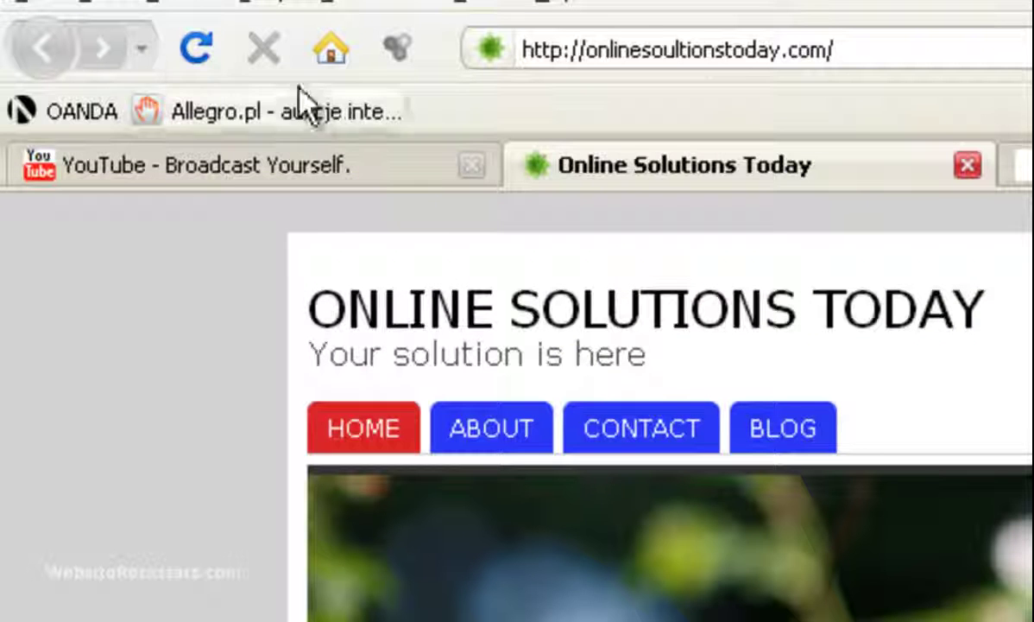
{"action": "left_click", "coordinate": [185, 54]}
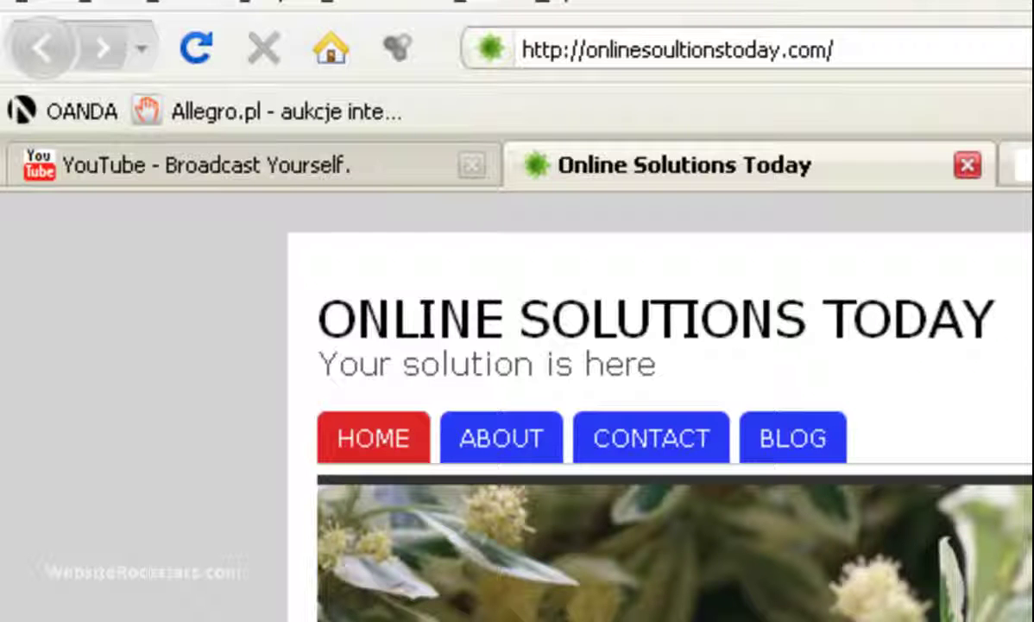
- Change the layout container background to #000000 and save the settings
{"action": "left_click", "coordinate": [41, 47]}
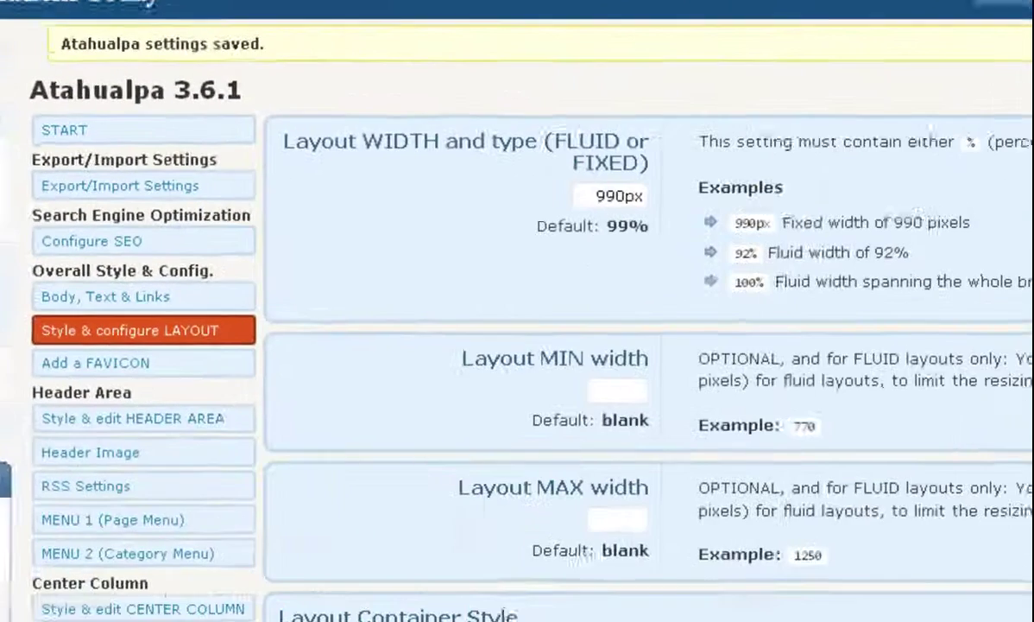
{"action": "scroll", "coordinate": [604, 345], "scroll_direction": "down", "scroll_amount": 8}
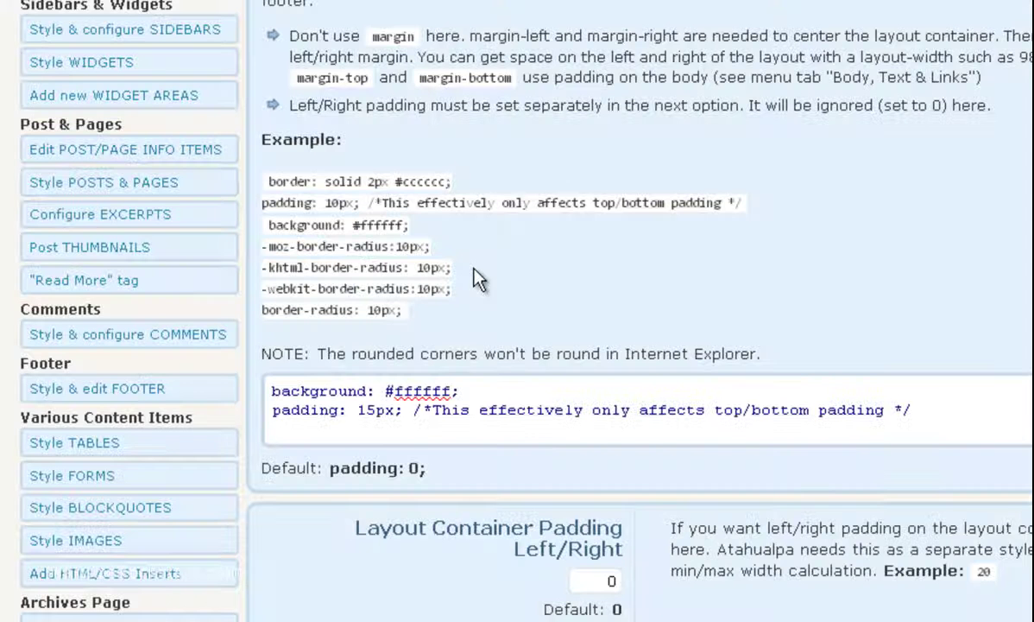
{"action": "left_click", "coordinate": [452, 391]}
{"action": "key", "text": "BackSpace"}
{"action": "key", "text": "BackSpace"}
{"action": "key", "text": "BackSpace"}
{"action": "key", "text": "BackSpace"}
{"action": "key", "text": "BackSpace"}
{"action": "key", "text": "BackSpace"}
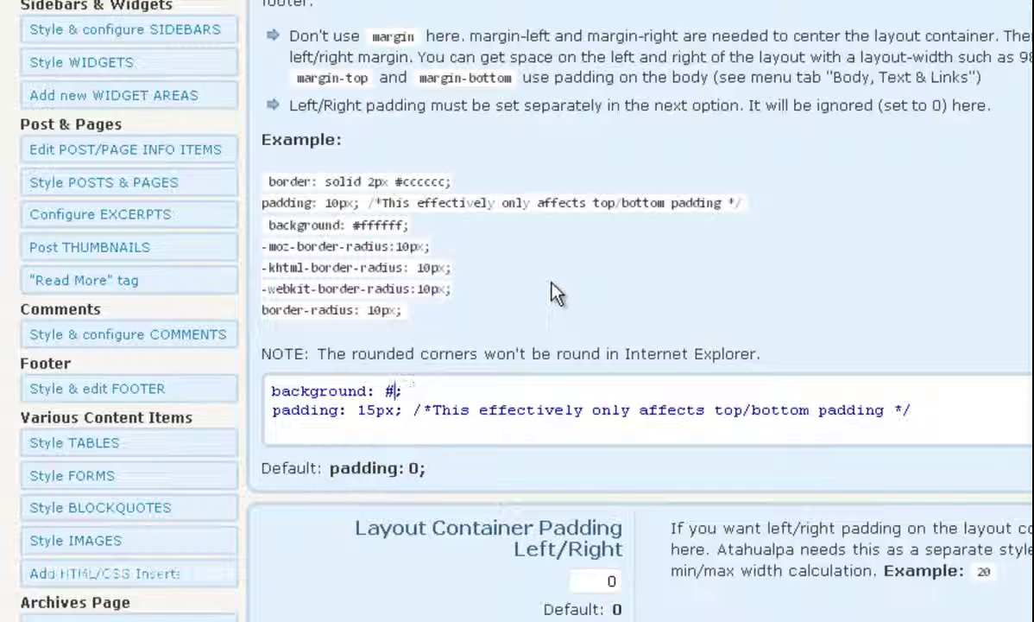
{"action": "type", "text": "000000"}
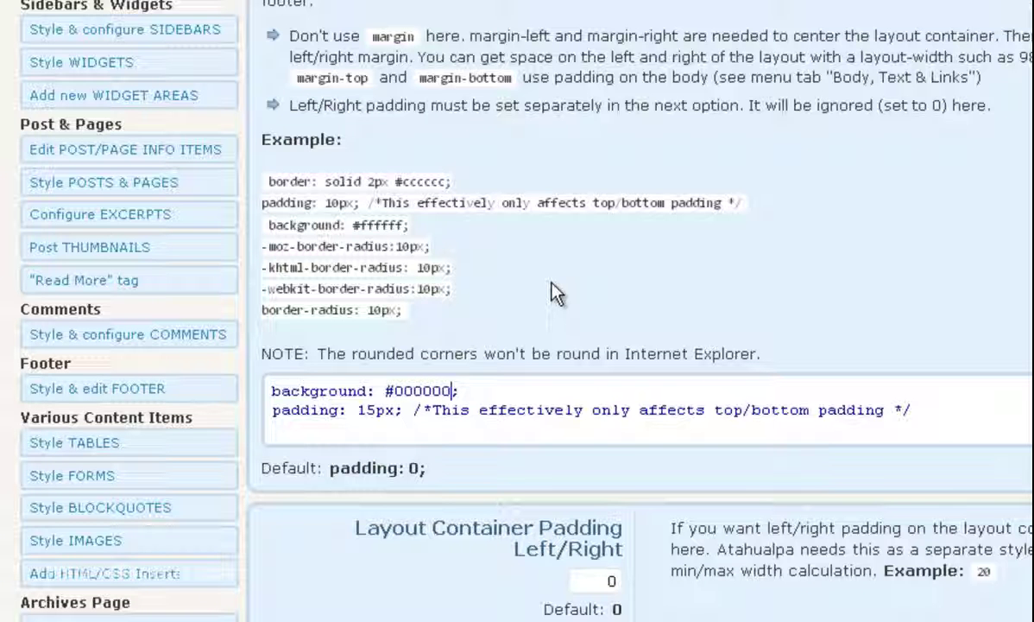
{"action": "scroll", "coordinate": [982, 497], "scroll_direction": "down", "scroll_amount": 5}
{"action": "left_click", "coordinate": [922, 526]}
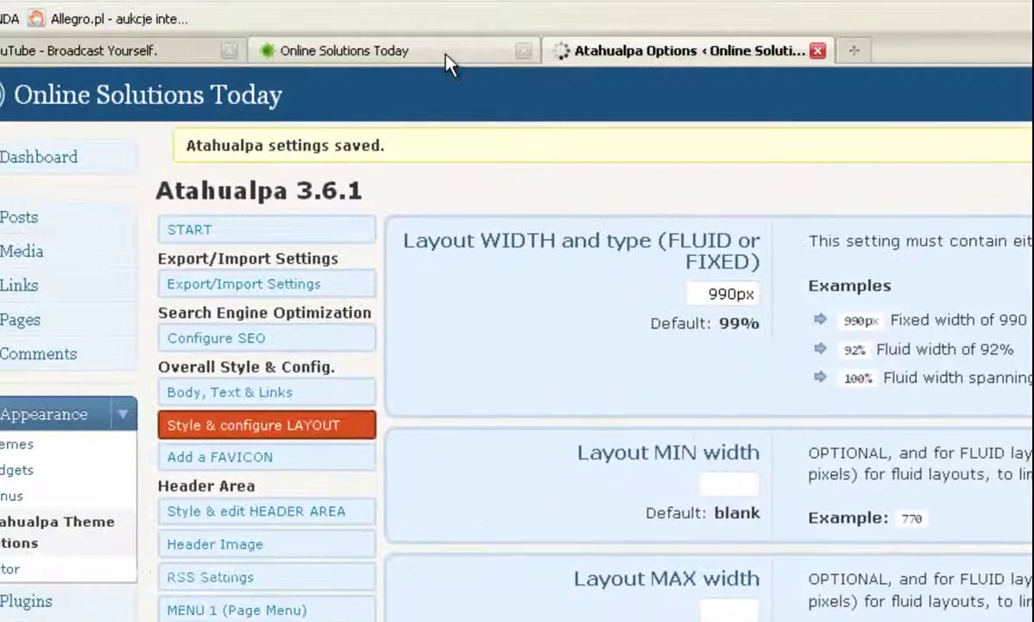
- Reload the live homepage to preview the black layout, then go back to Atahualpa settings
{"action": "left_click", "coordinate": [446, 61]}
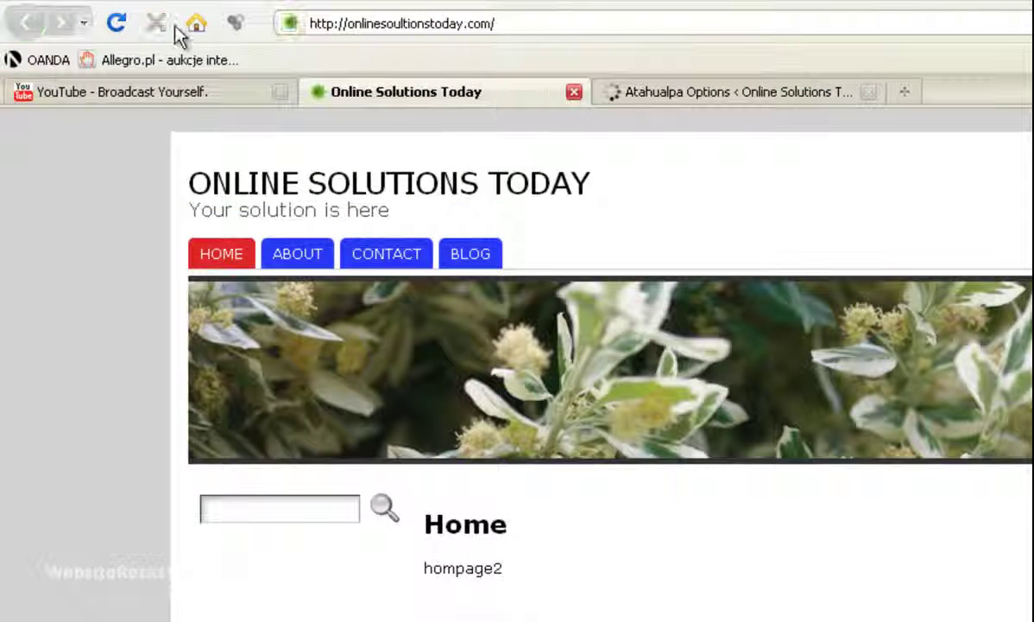
{"action": "left_click", "coordinate": [128, 24]}
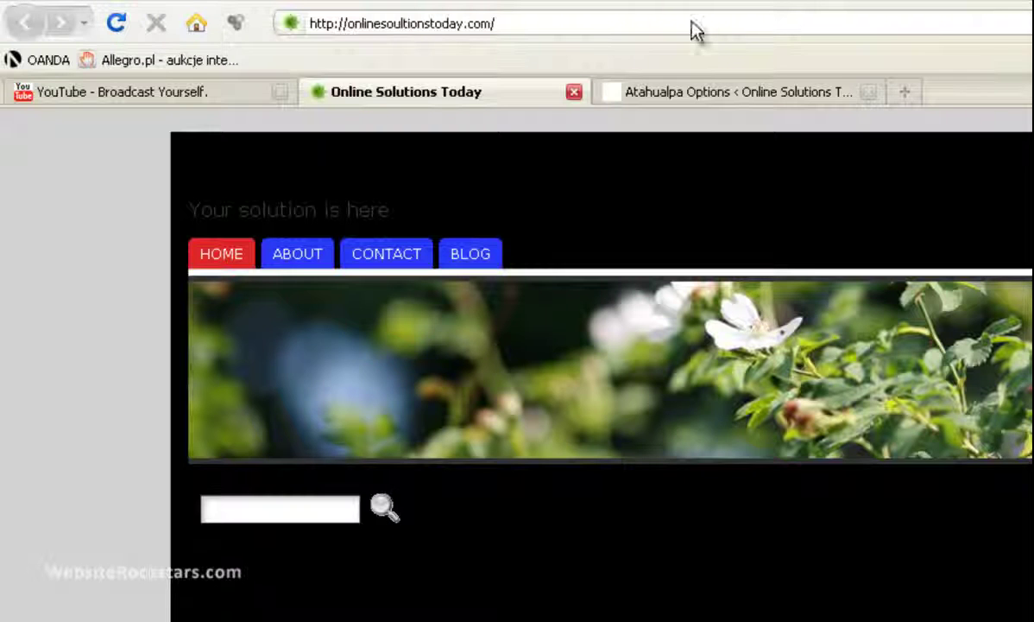
{"action": "left_click", "coordinate": [781, 92]}
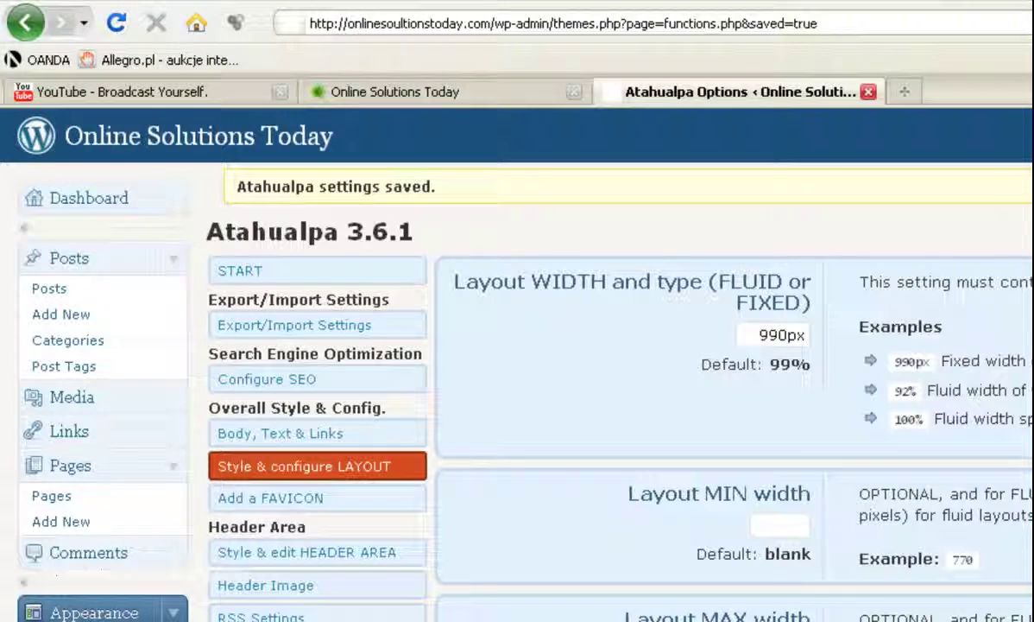
- Change the layout container background back from #000000 to #ffffff and save
{"action": "scroll", "coordinate": [518, 363], "scroll_direction": "down", "scroll_amount": 12}
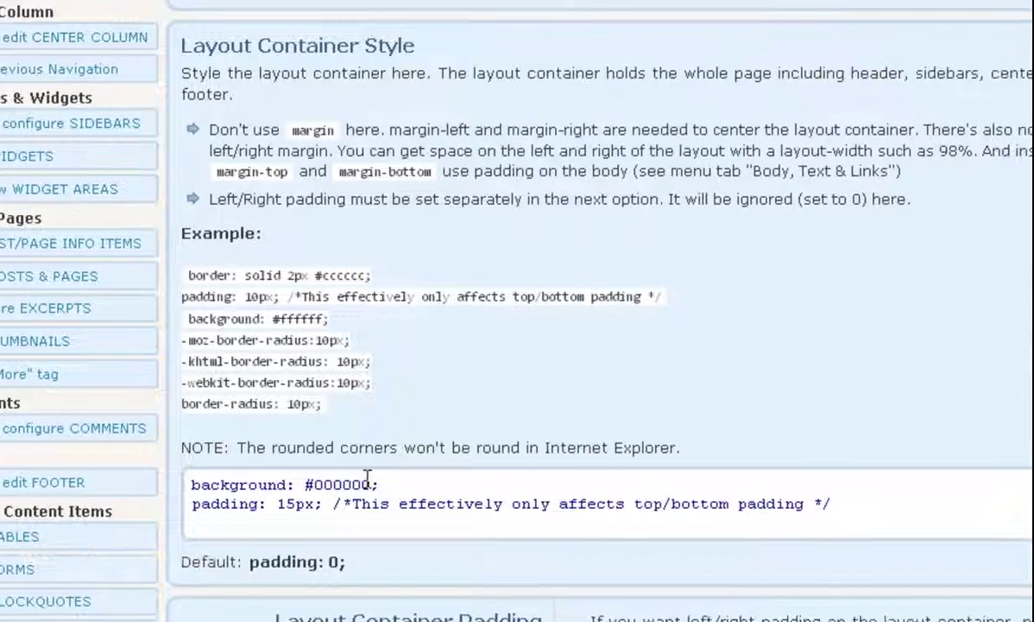
{"action": "left_click", "coordinate": [615, 610]}
{"action": "key", "text": "BackSpace"}
{"action": "key", "text": "BackSpace"}
{"action": "key", "text": "BackSpace"}
{"action": "key", "text": "BackSpace"}
{"action": "key", "text": "BackSpace"}
{"action": "key", "text": "BackSpace"}
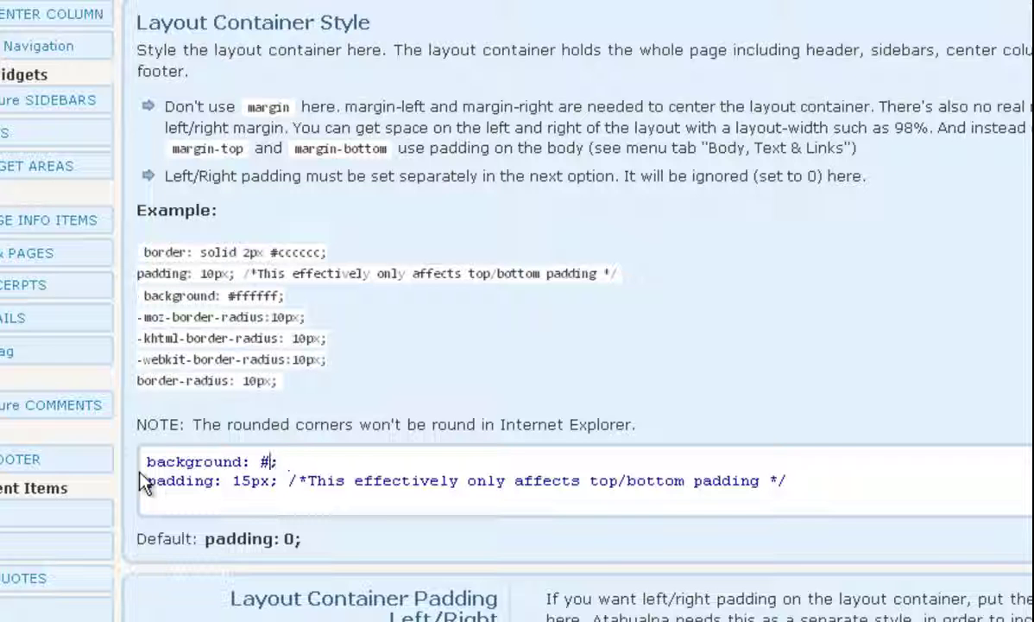
{"action": "type", "text": "ffffff"}
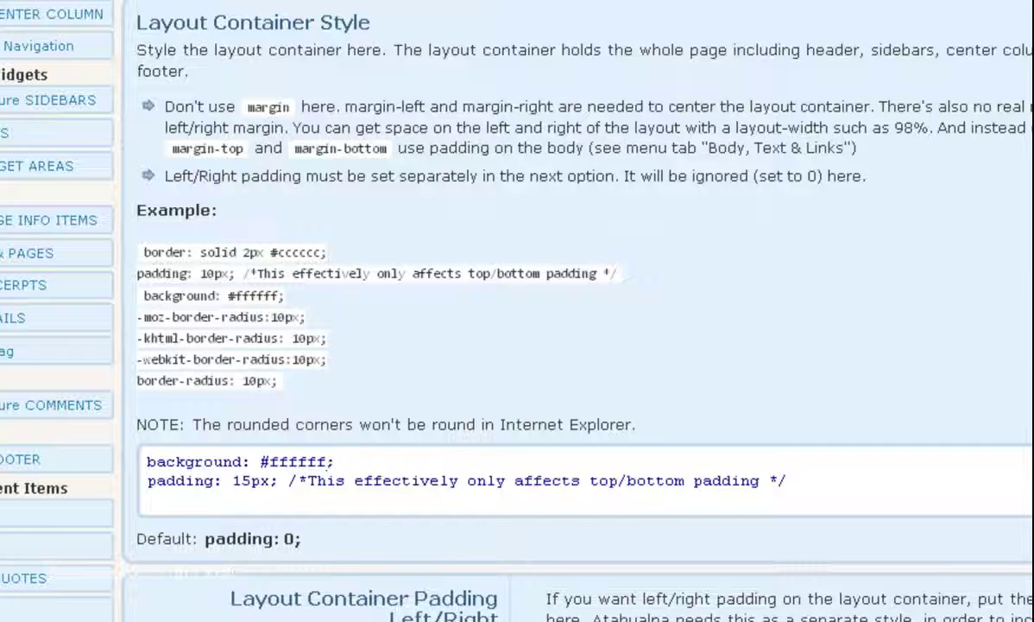
{"action": "scroll", "coordinate": [761, 588], "scroll_direction": "down", "scroll_amount": 5}
{"action": "left_click", "coordinate": [763, 587]}
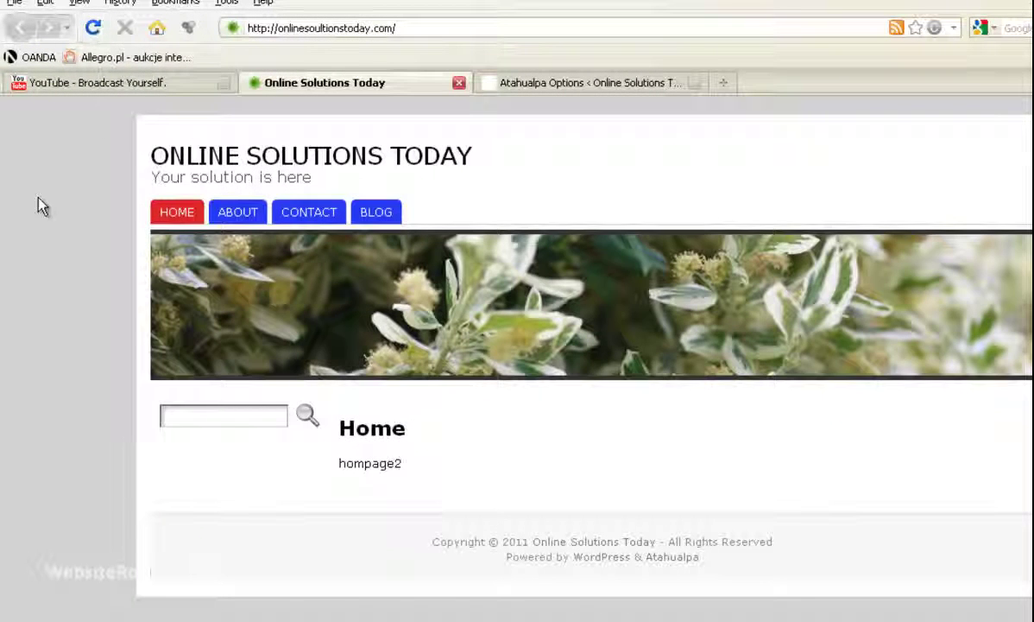
- In Body, Text & Links, replace the Body Style background d3d3d3 with 000000
{"action": "left_click", "coordinate": [545, 83]}
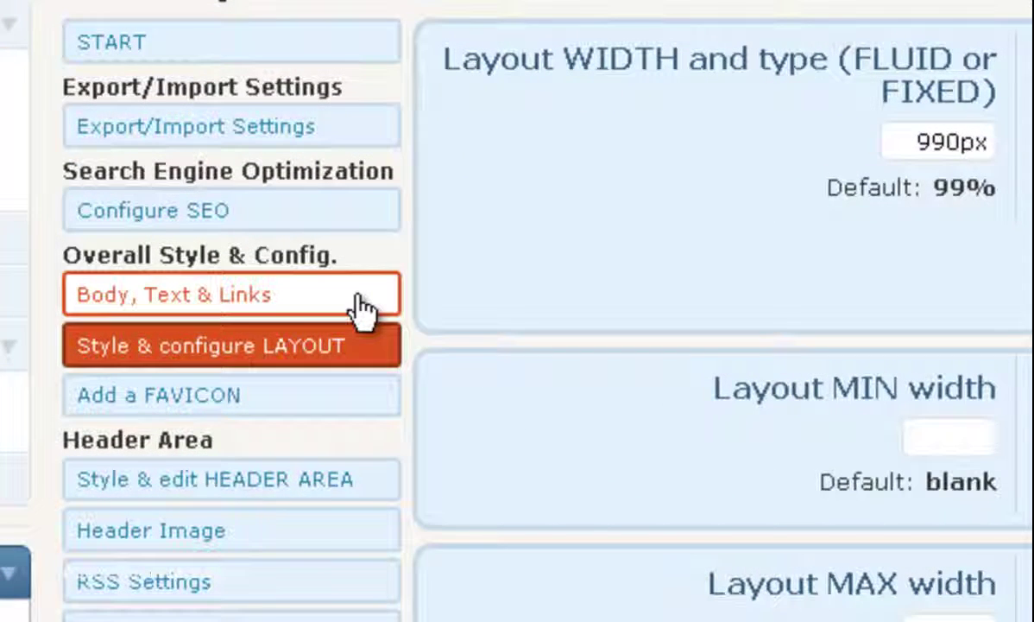
{"action": "left_click", "coordinate": [362, 309]}
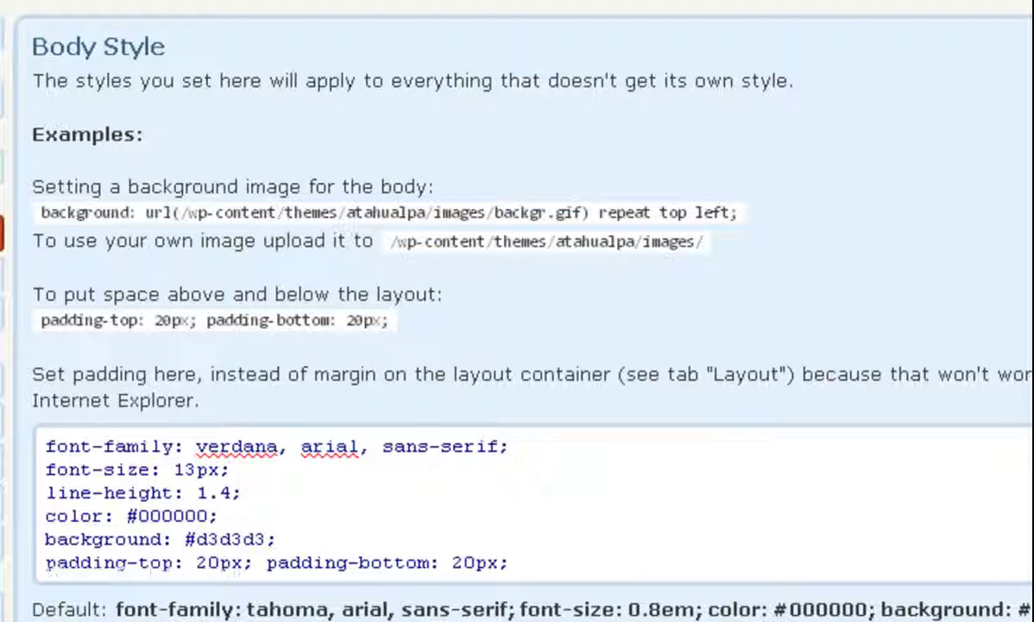
{"action": "scroll", "coordinate": [484, 345], "scroll_direction": "down", "scroll_amount": 3}
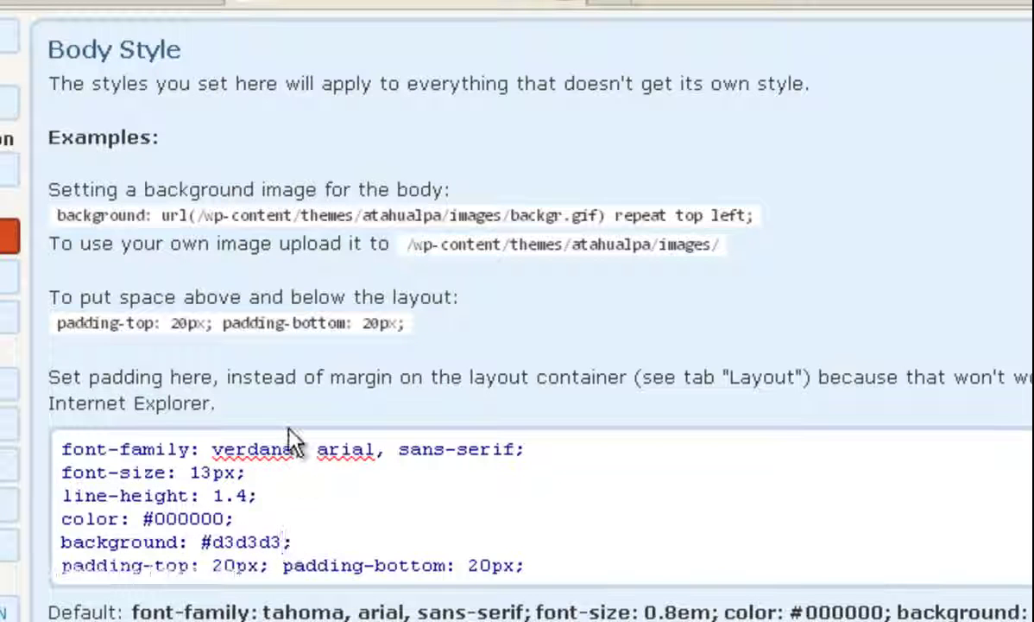
{"action": "key", "text": "BackSpace"}
{"action": "key", "text": "BackSpace"}
{"action": "key", "text": "BackSpace"}
{"action": "key", "text": "BackSpace"}
{"action": "key", "text": "BackSpace"}
{"action": "key", "text": "BackSpace"}
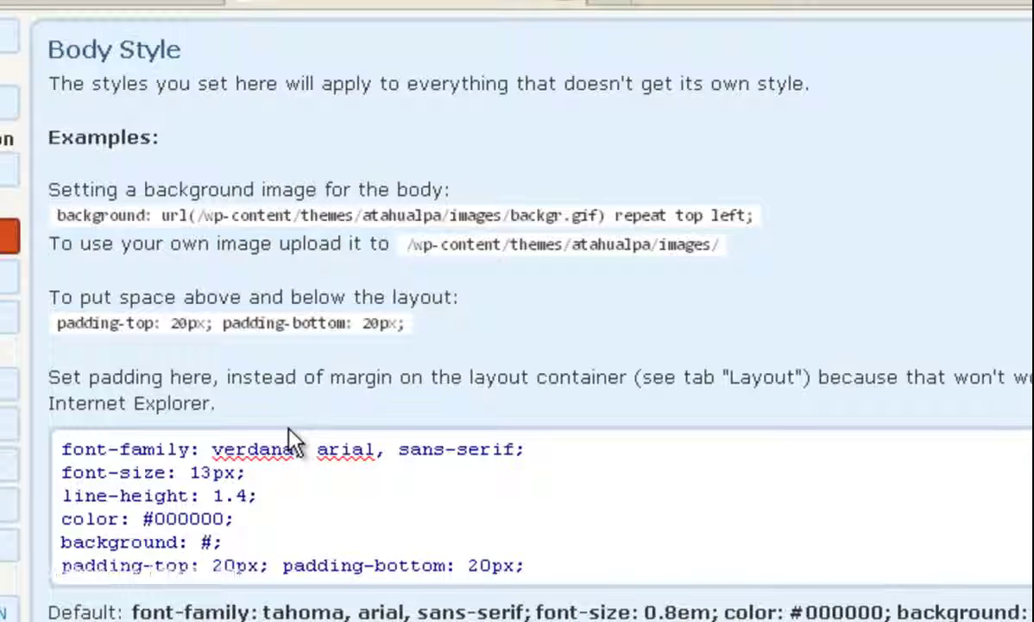
{"action": "type", "text": "000000"}
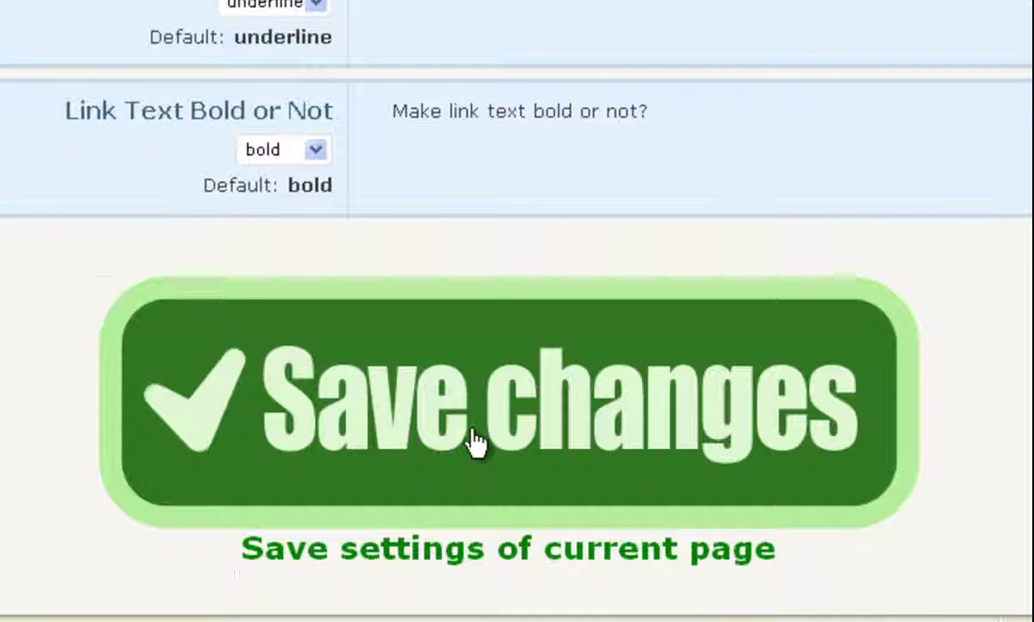
- Save the #000000 body background and reload the Online Solutions Today homepage
{"action": "left_click", "coordinate": [474, 439]}
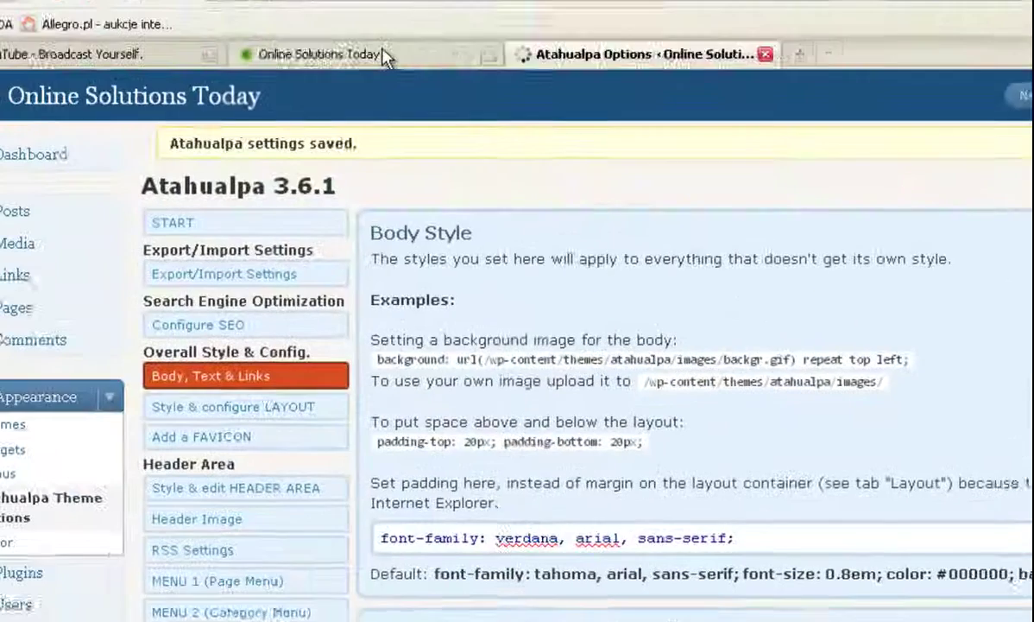
{"action": "left_click", "coordinate": [357, 44]}
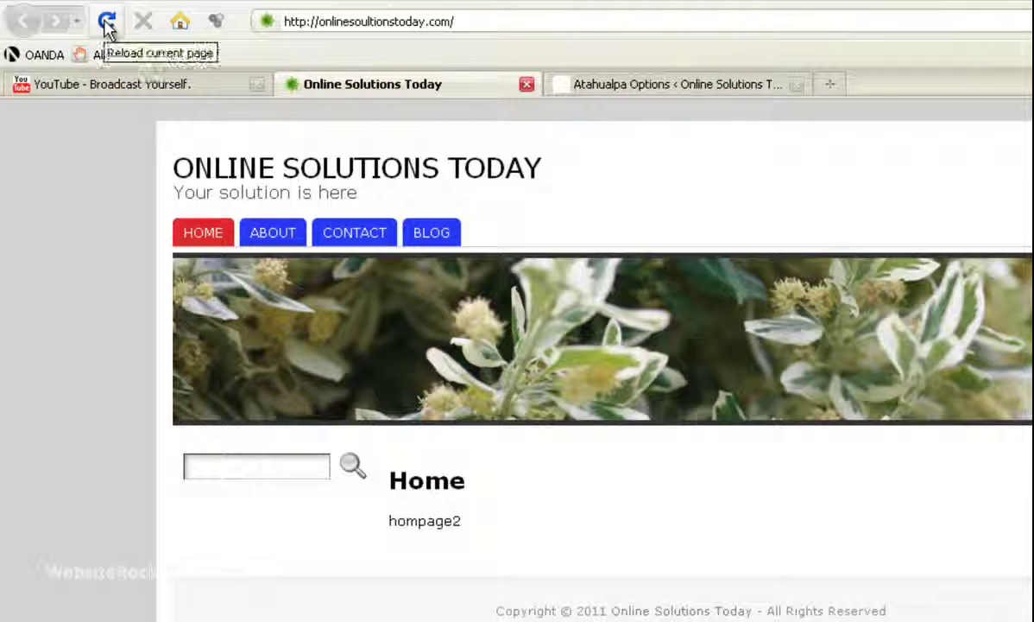
{"action": "left_click", "coordinate": [107, 25]}
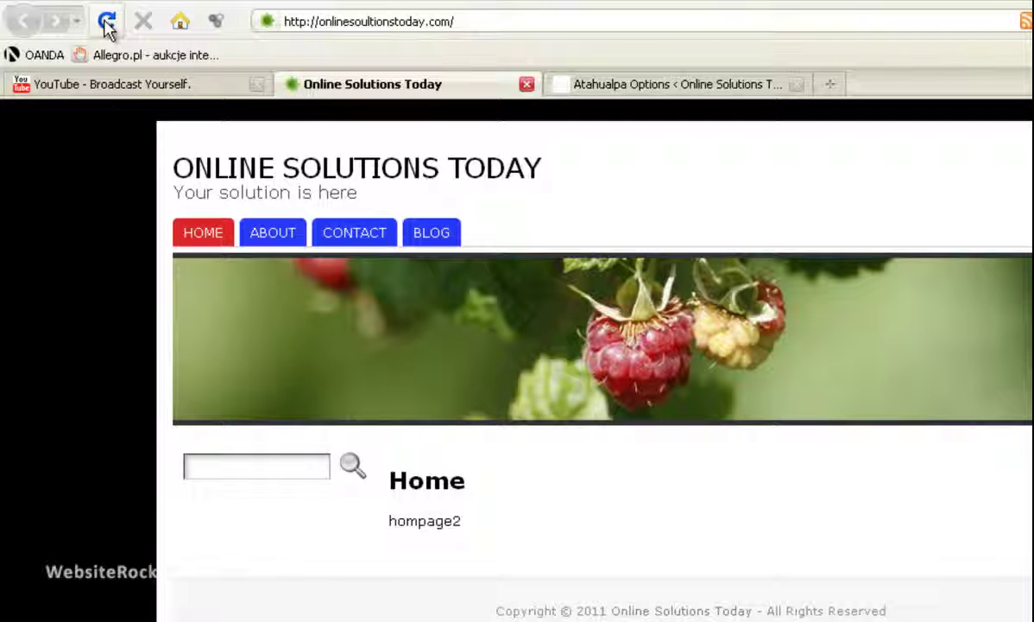